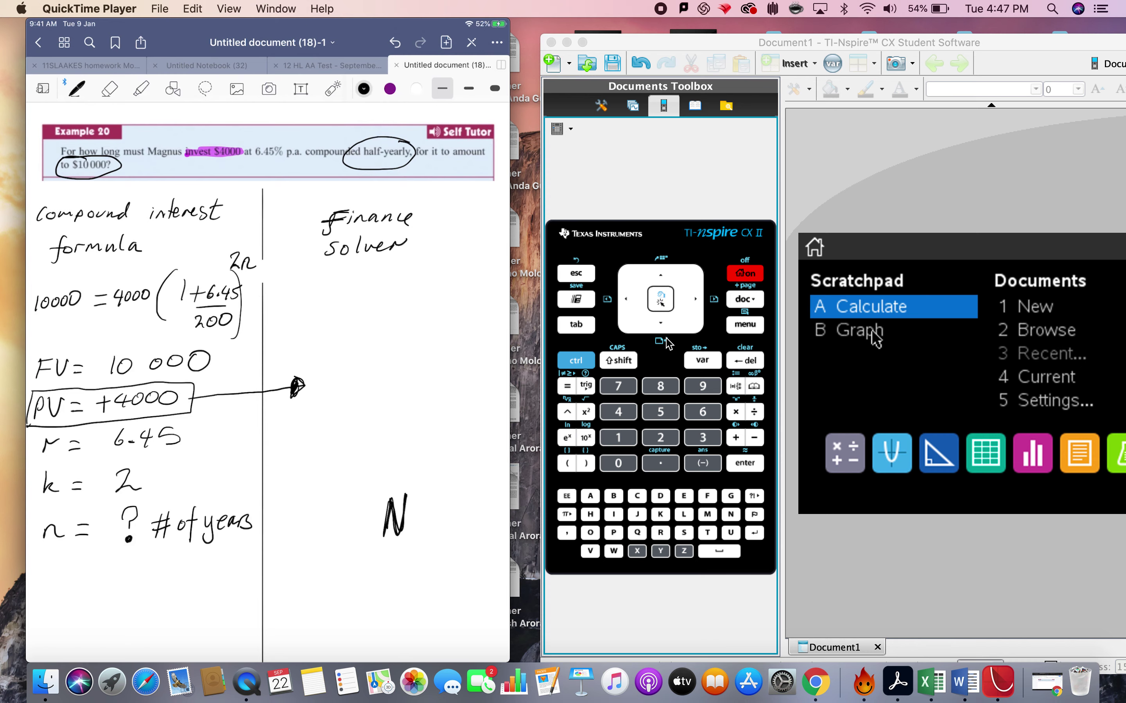
Step: Reposition the window, add an empty Calculator page 1.4, and show its command categories
{"action": "left_click_drag", "start_coordinate": [824, 44], "coordinate": [688, 21]}
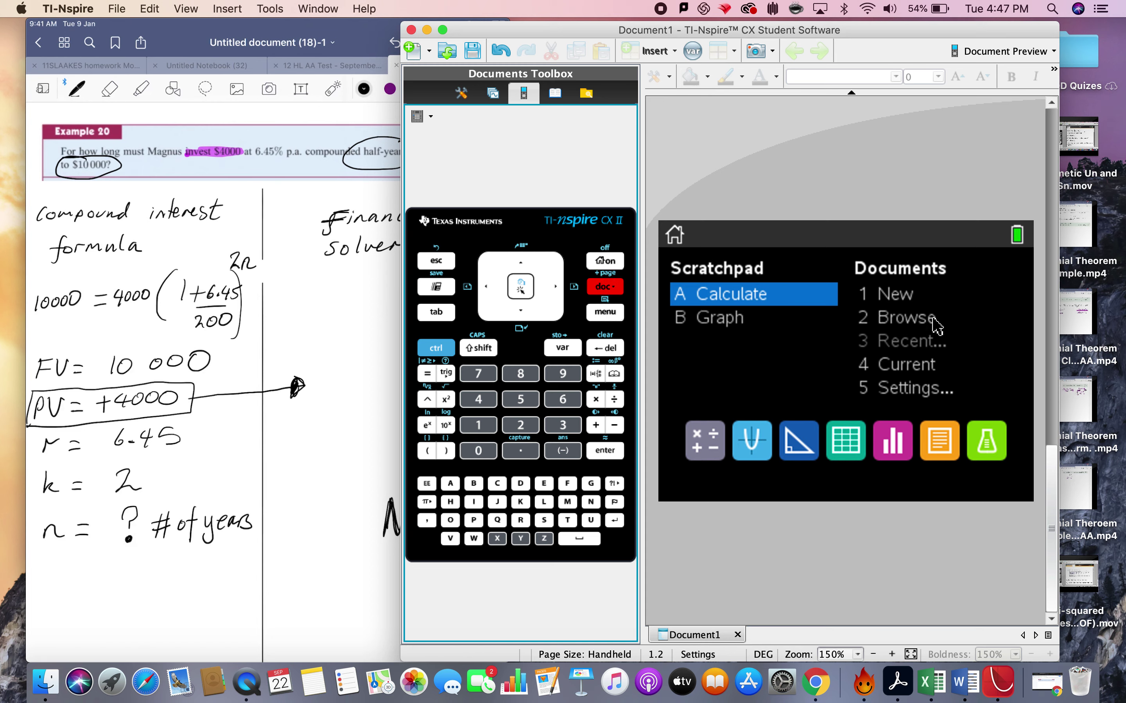
{"action": "left_click", "coordinate": [707, 450]}
{"action": "left_click", "coordinate": [707, 449]}
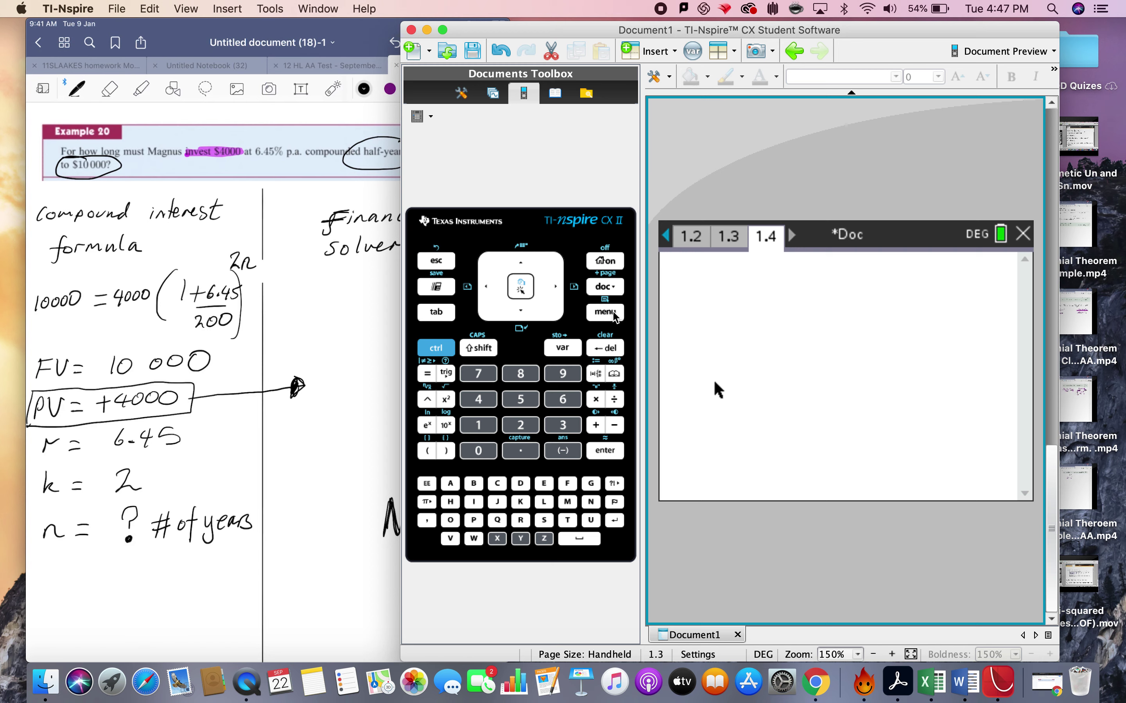
{"action": "left_click", "coordinate": [605, 311]}
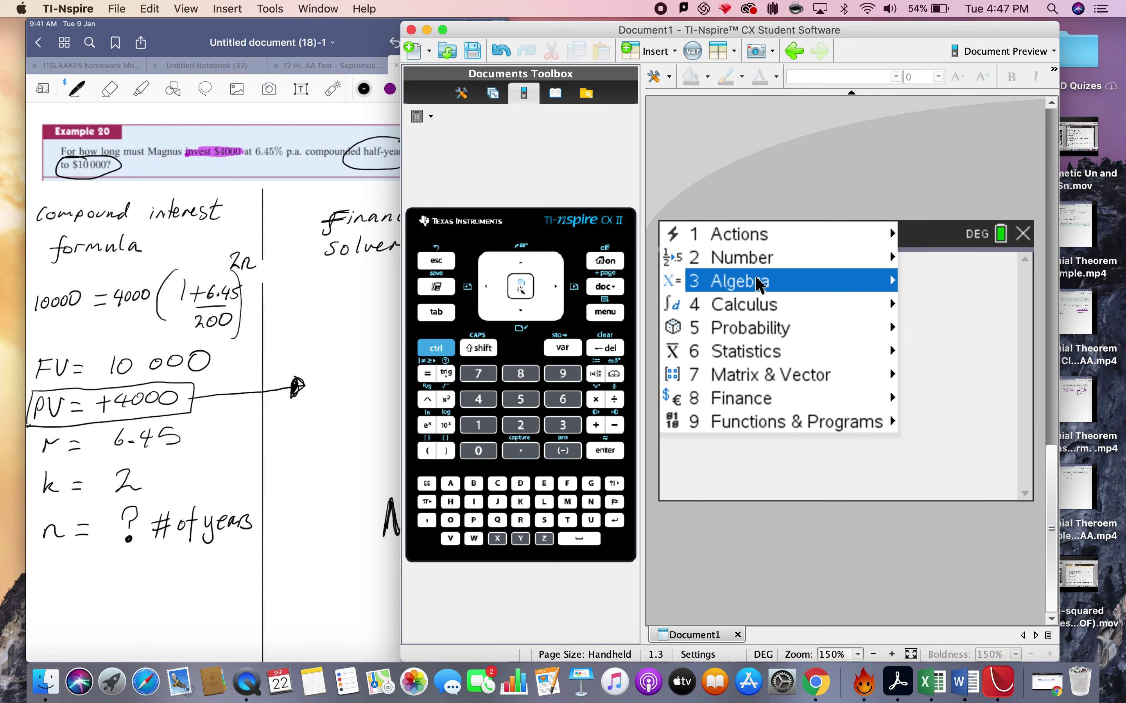
Step: Start an nSolve entry with 10000=4000·(1+6.45/200), using the fraction template
{"action": "left_click", "coordinate": [759, 281]}
{"action": "left_click", "coordinate": [758, 282]}
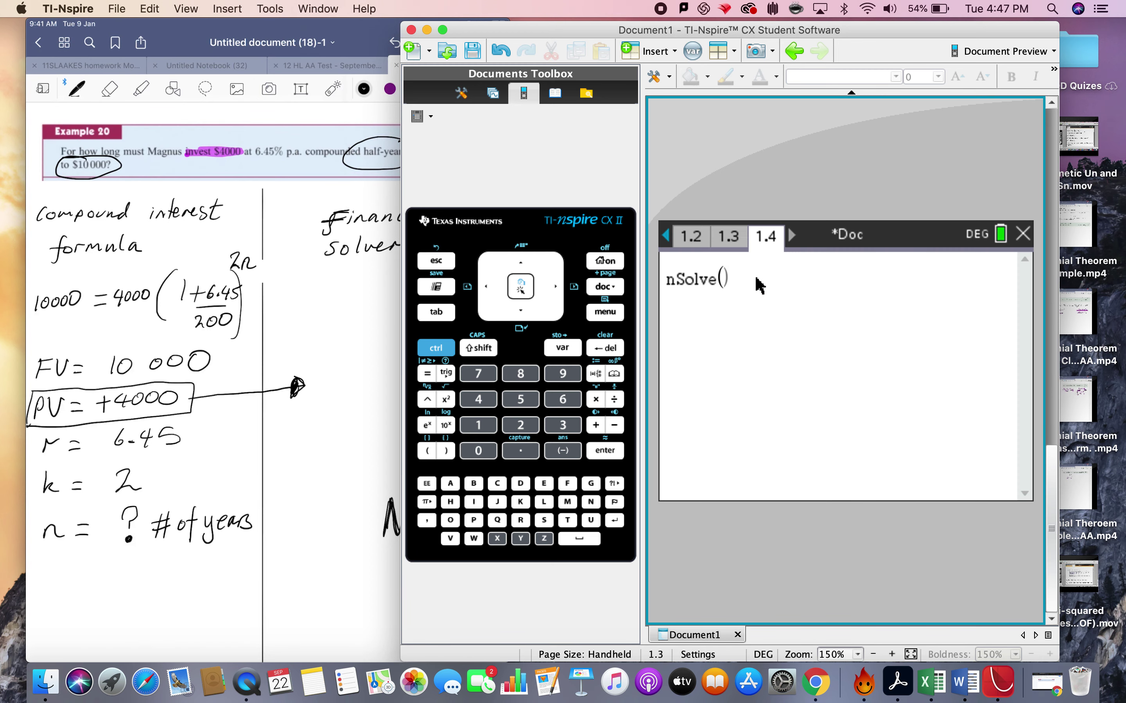
{"action": "type", "text": "1000"}
{"action": "type", "text": "0=40"}
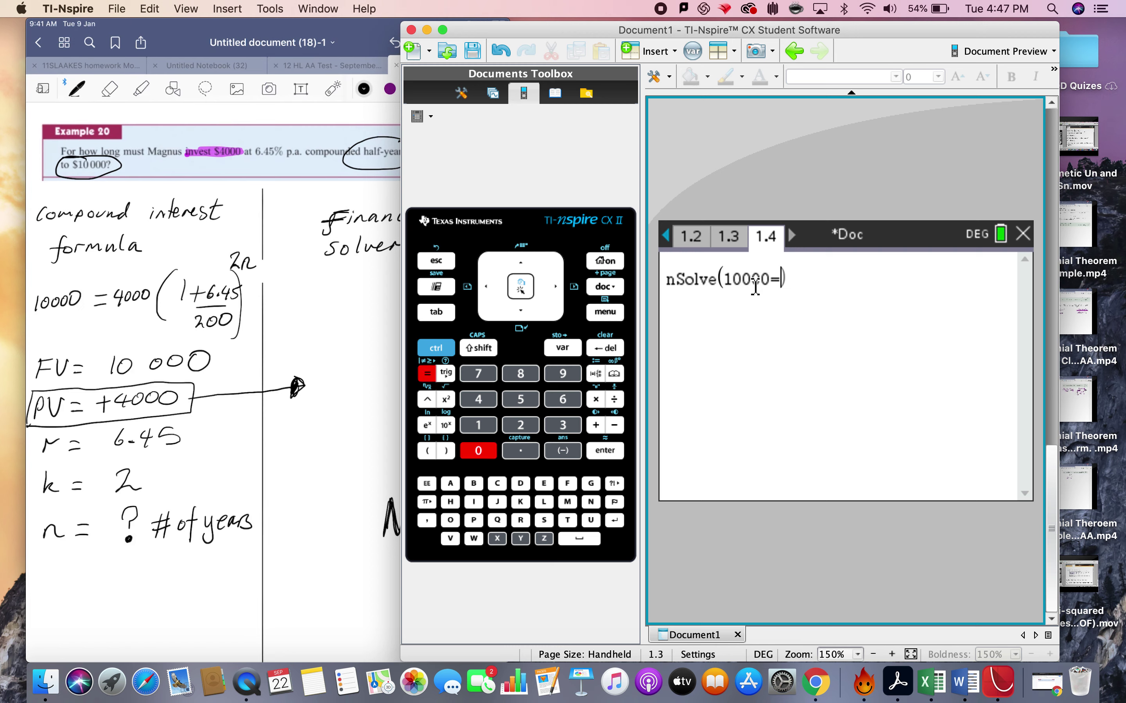
{"action": "type", "text": "00*"}
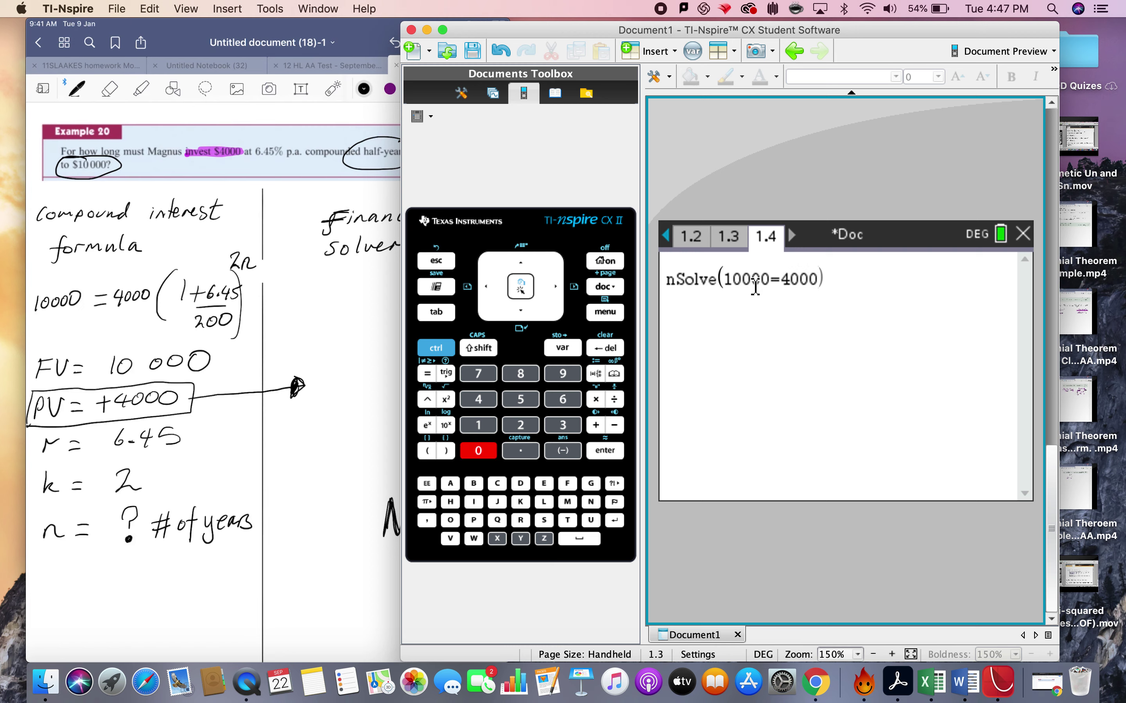
{"action": "type", "text": "(1"}
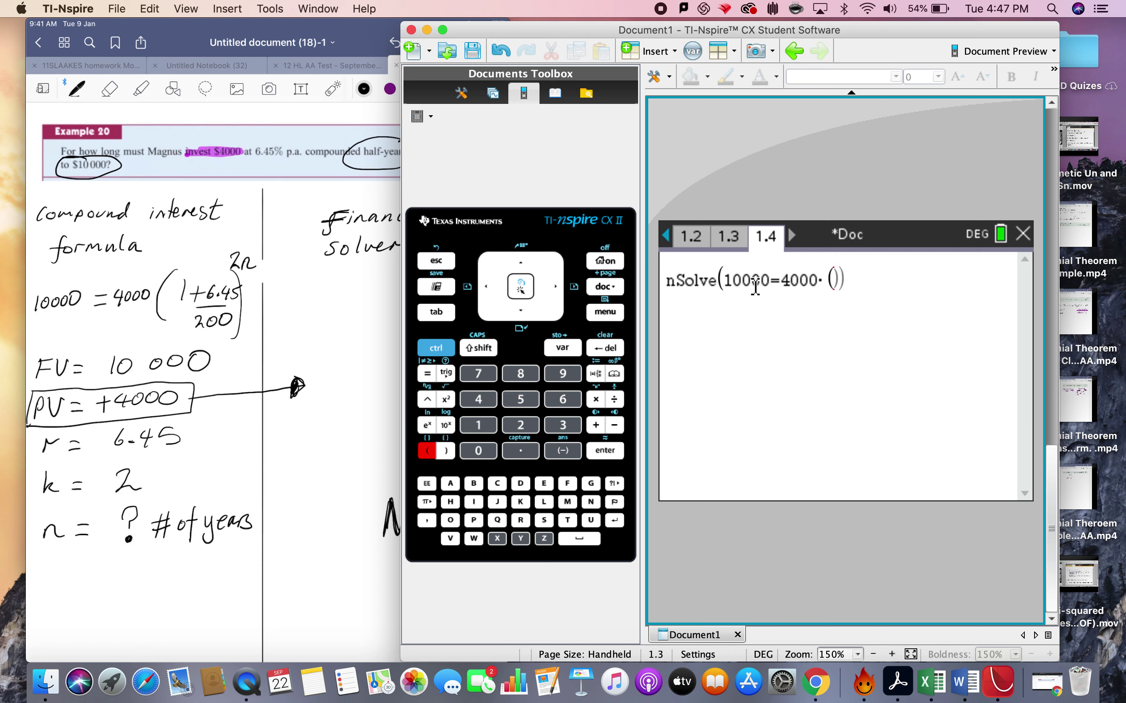
{"action": "type", "text": "+"}
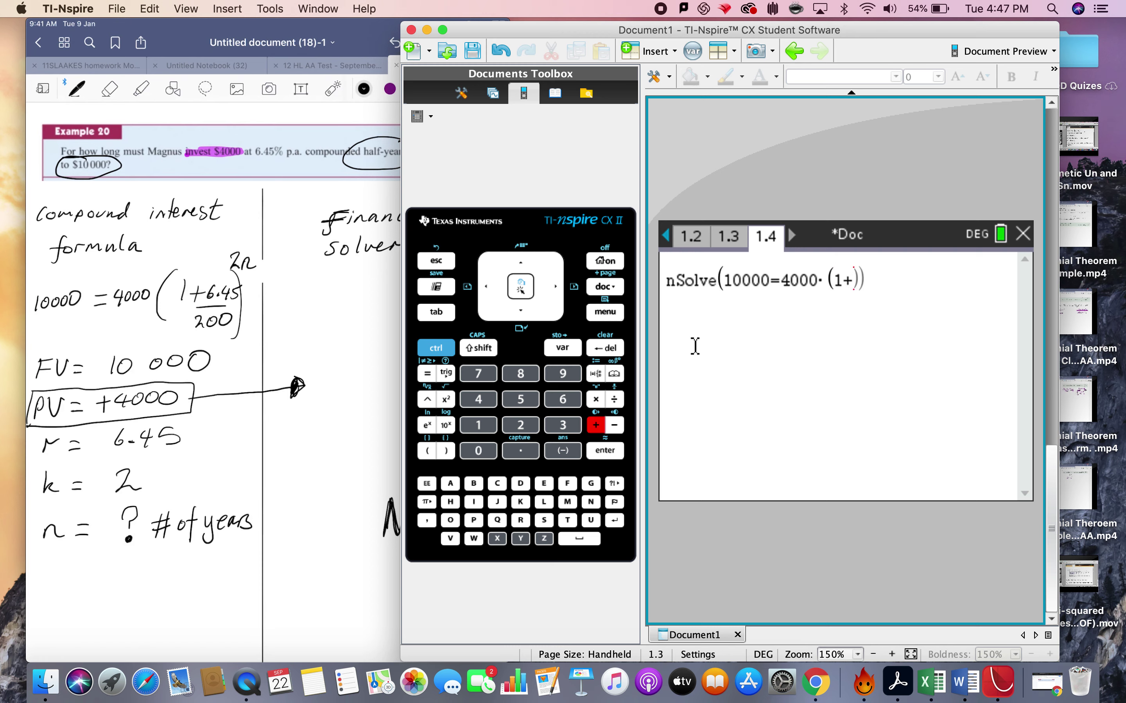
{"action": "left_click", "coordinate": [598, 377]}
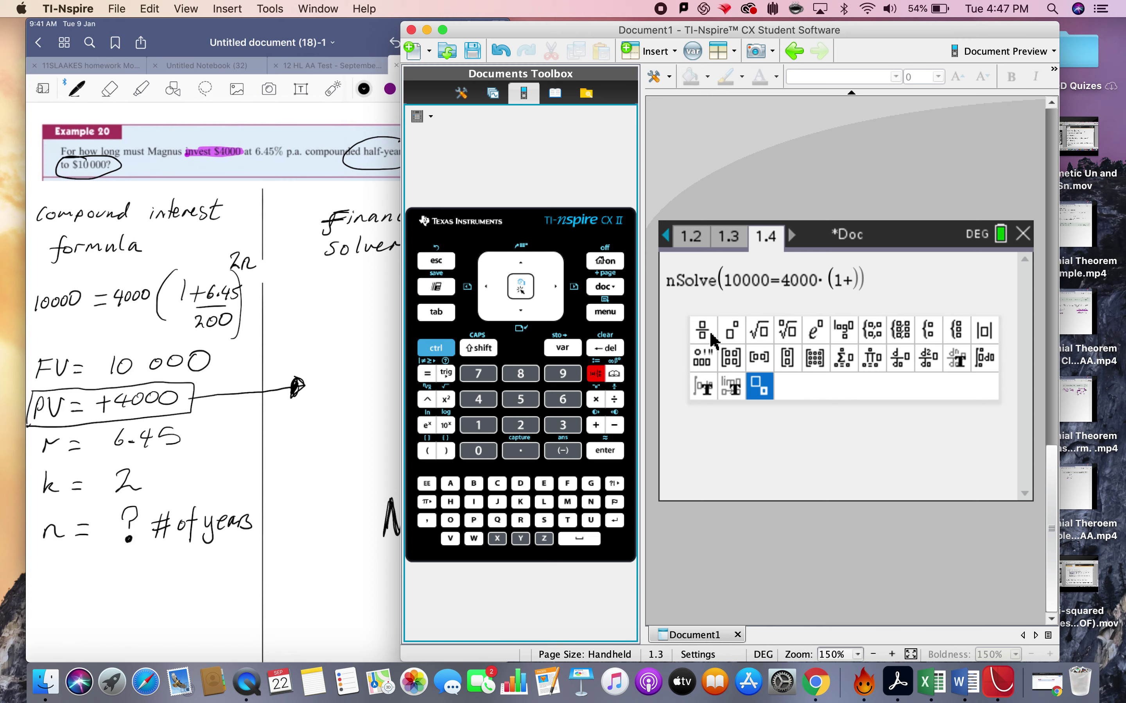
{"action": "left_click", "coordinate": [703, 331]}
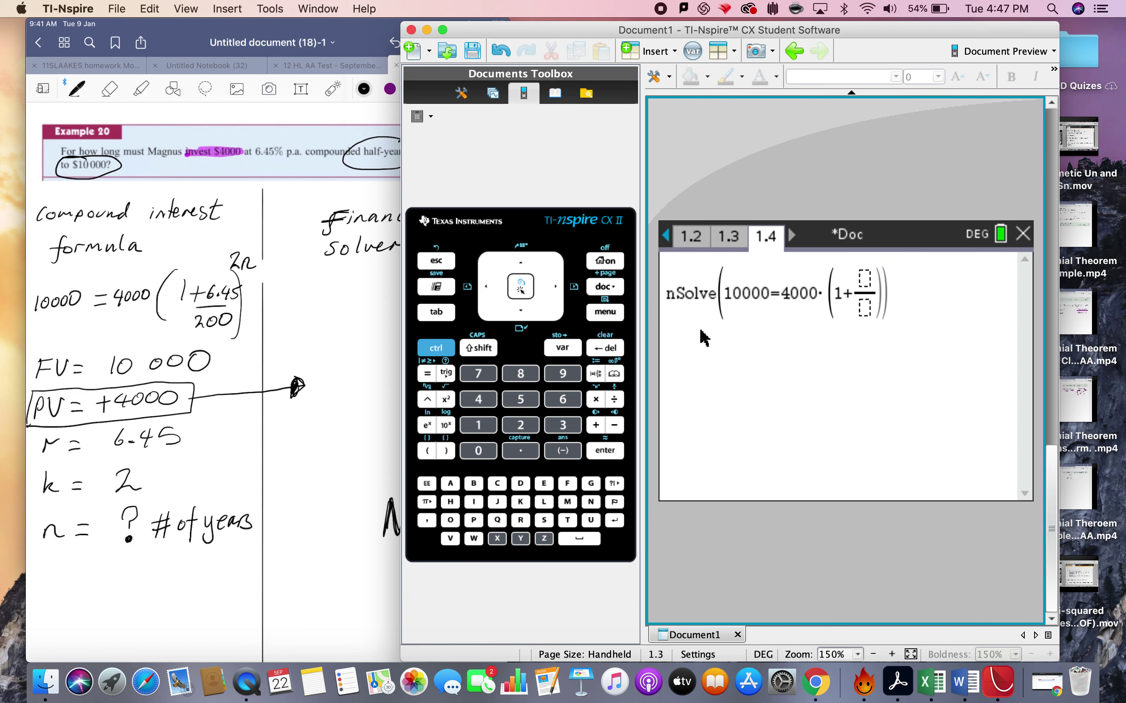
{"action": "type", "text": "6.45"}
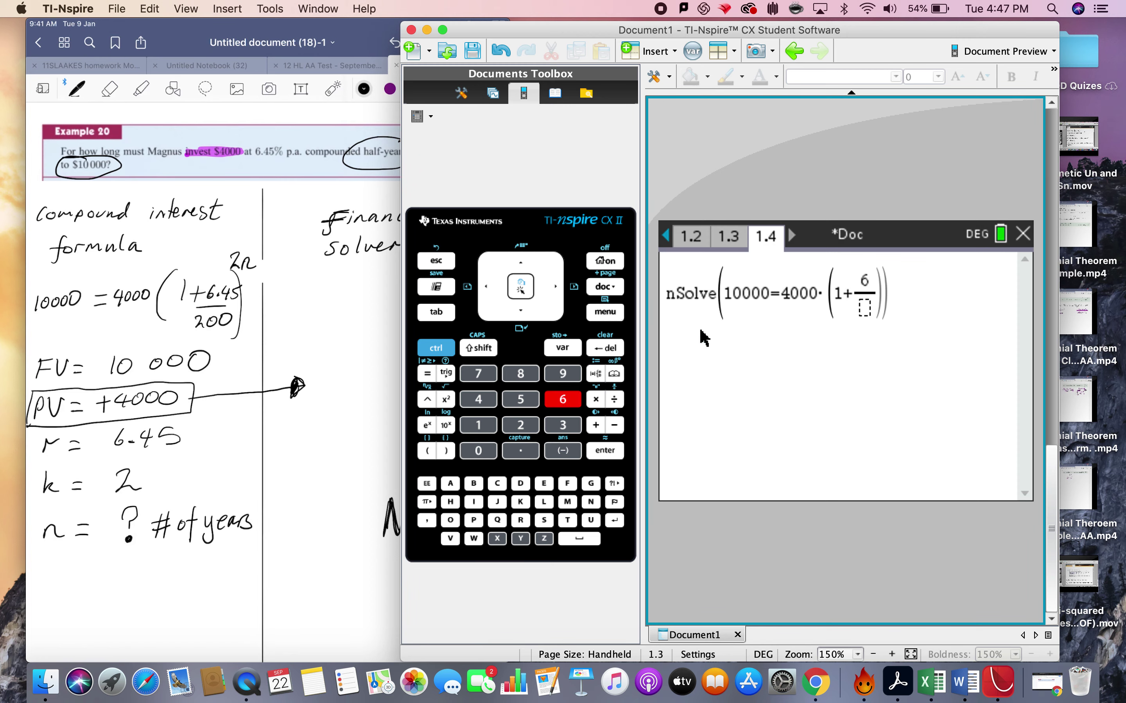
{"action": "left_click", "coordinate": [874, 308]}
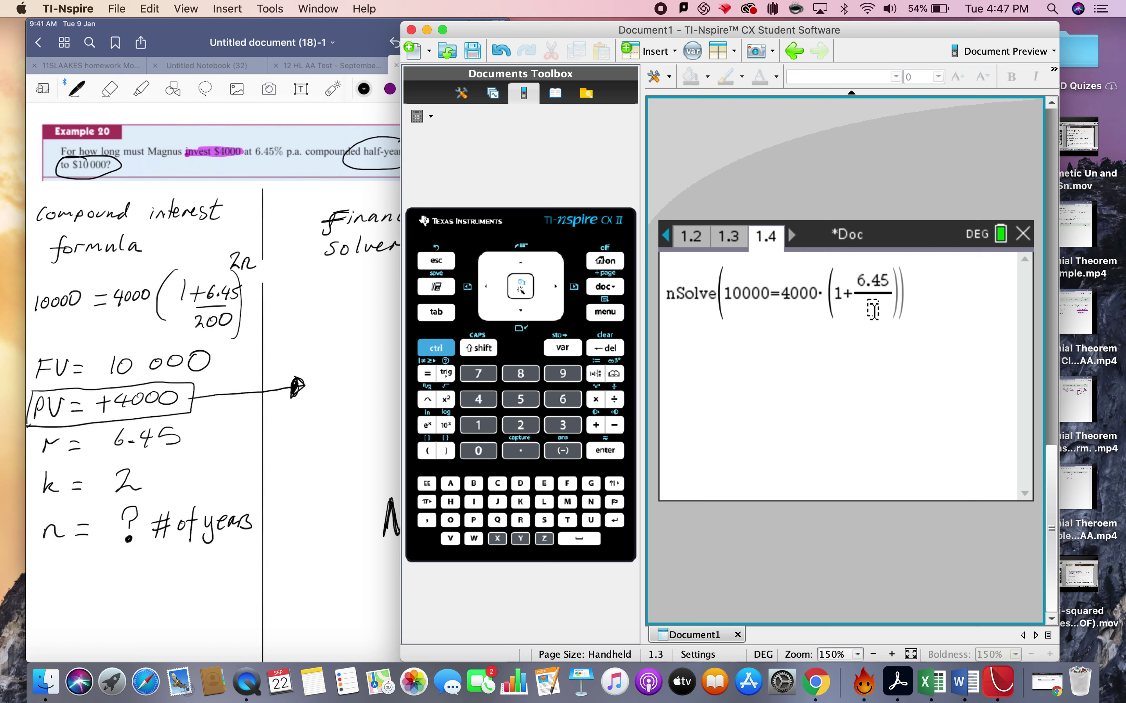
{"action": "type", "text": "200"}
{"action": "key", "text": "Right"}
{"action": "key", "text": "Right"}
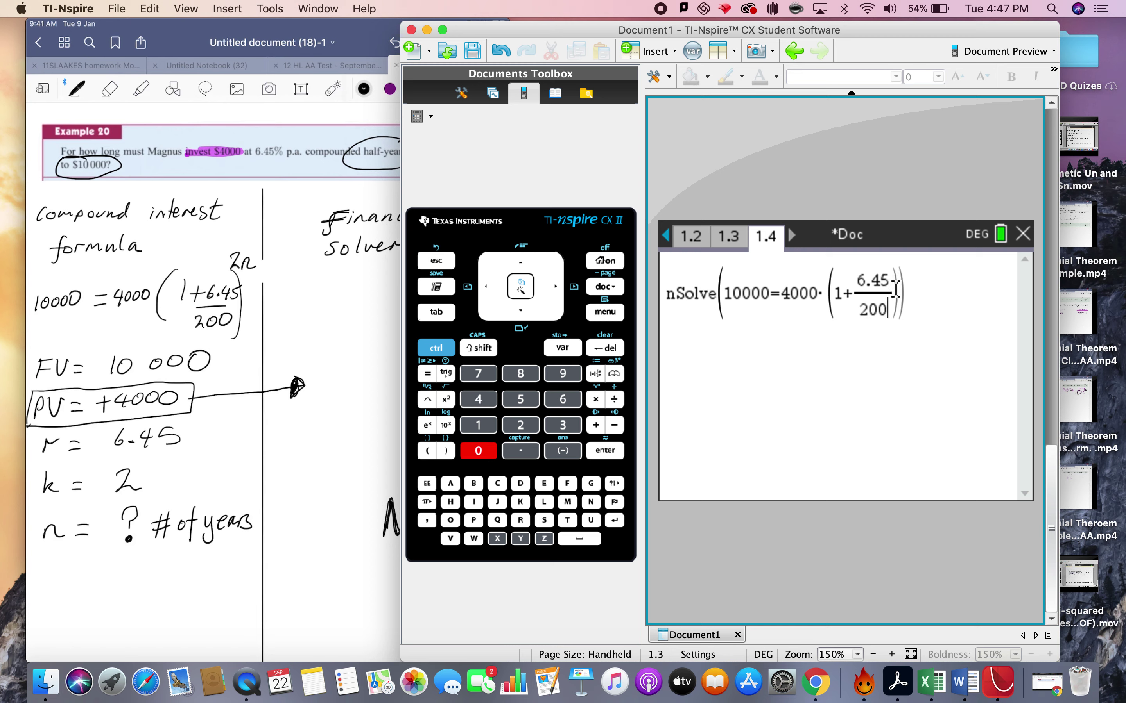
Step: Add the exponent 2·n, solve for n, and get 14.4339187335 years
{"action": "left_click", "coordinate": [427, 400]}
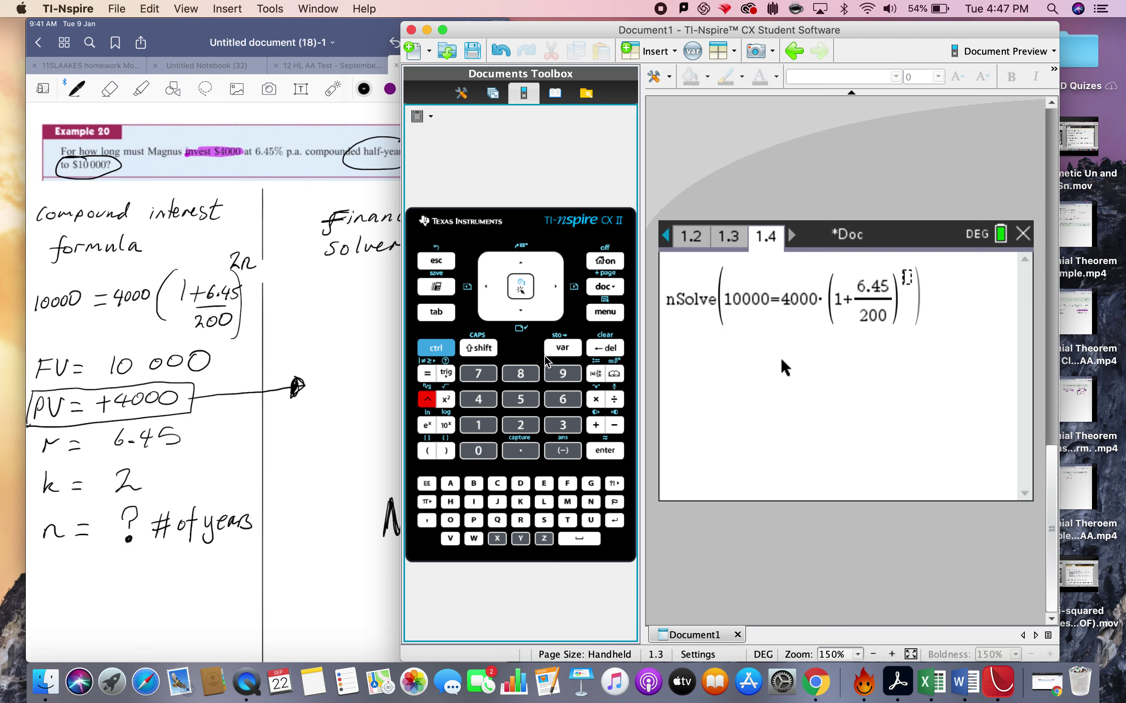
{"action": "left_click", "coordinate": [520, 425]}
{"action": "left_click", "coordinate": [594, 400]}
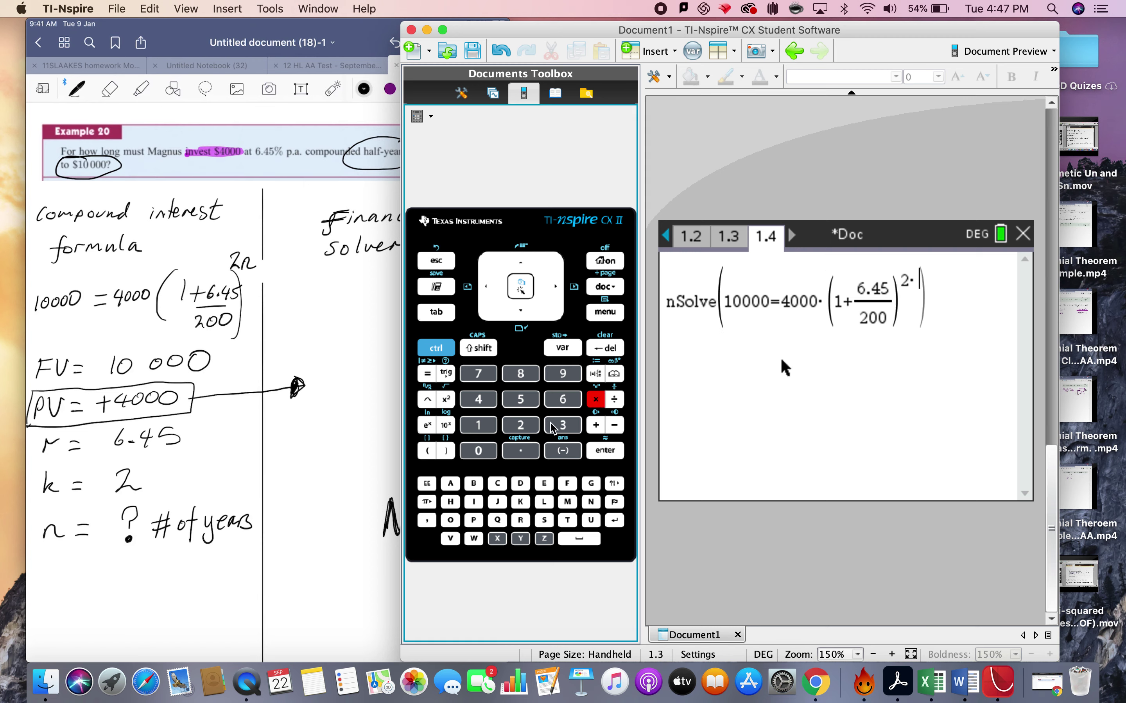
{"action": "left_click", "coordinate": [591, 502]}
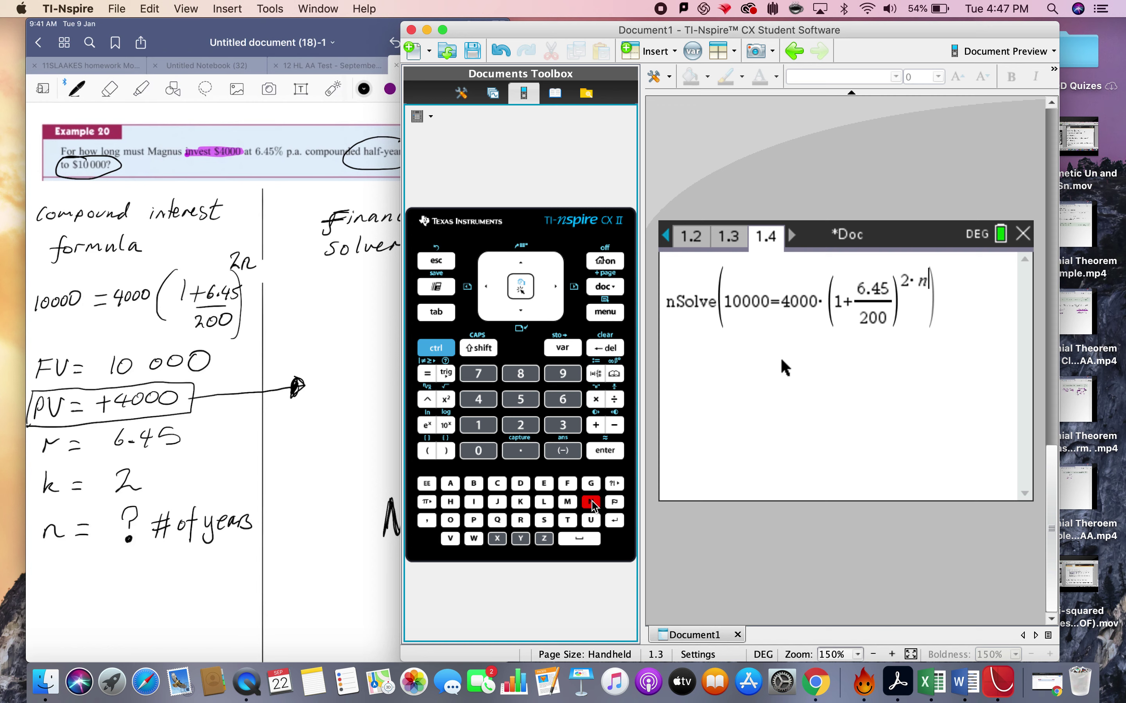
{"action": "key", "text": "Right"}
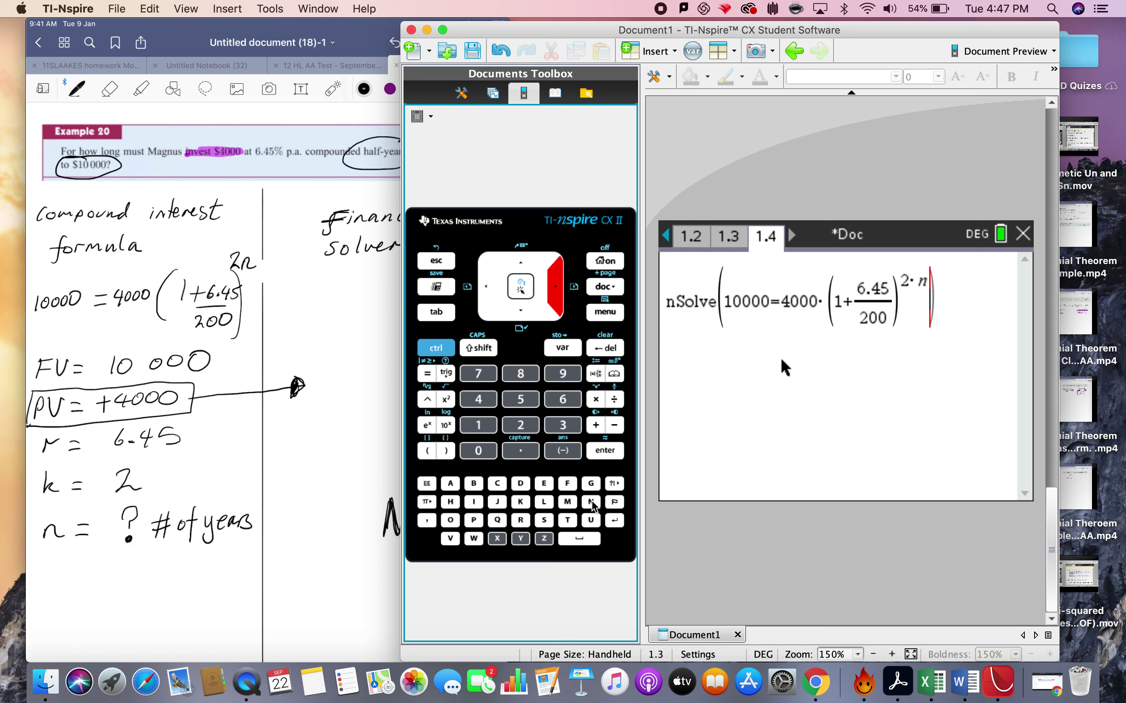
{"action": "left_click", "coordinate": [429, 523]}
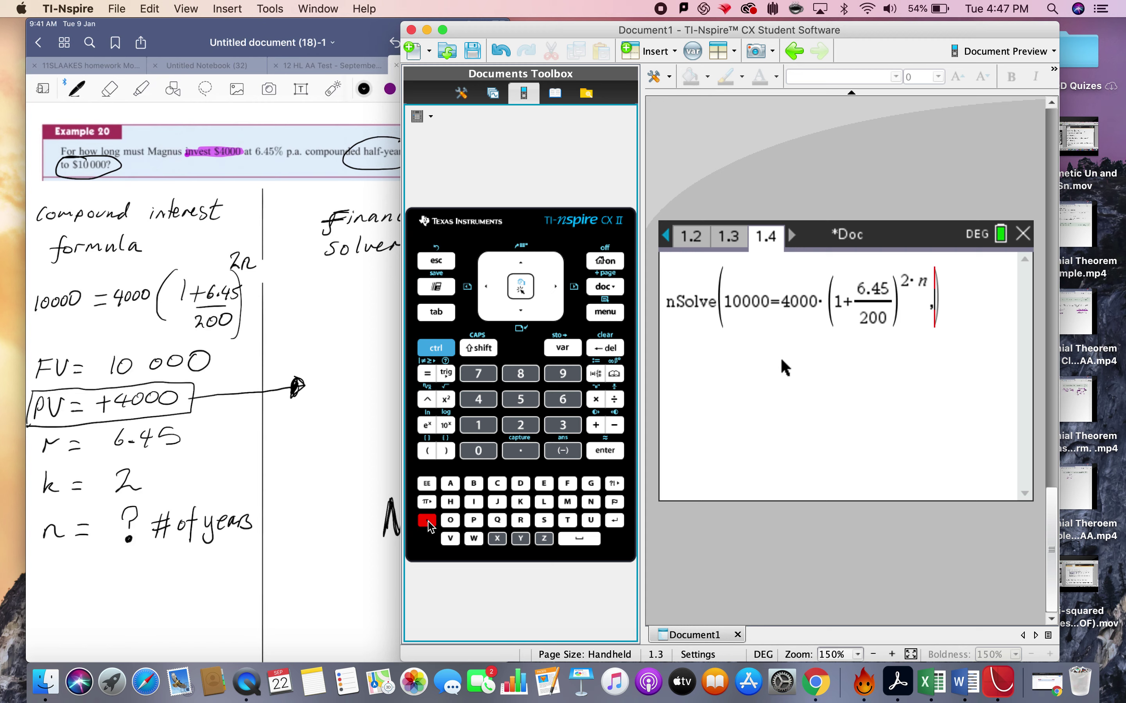
{"action": "left_click", "coordinate": [591, 503]}
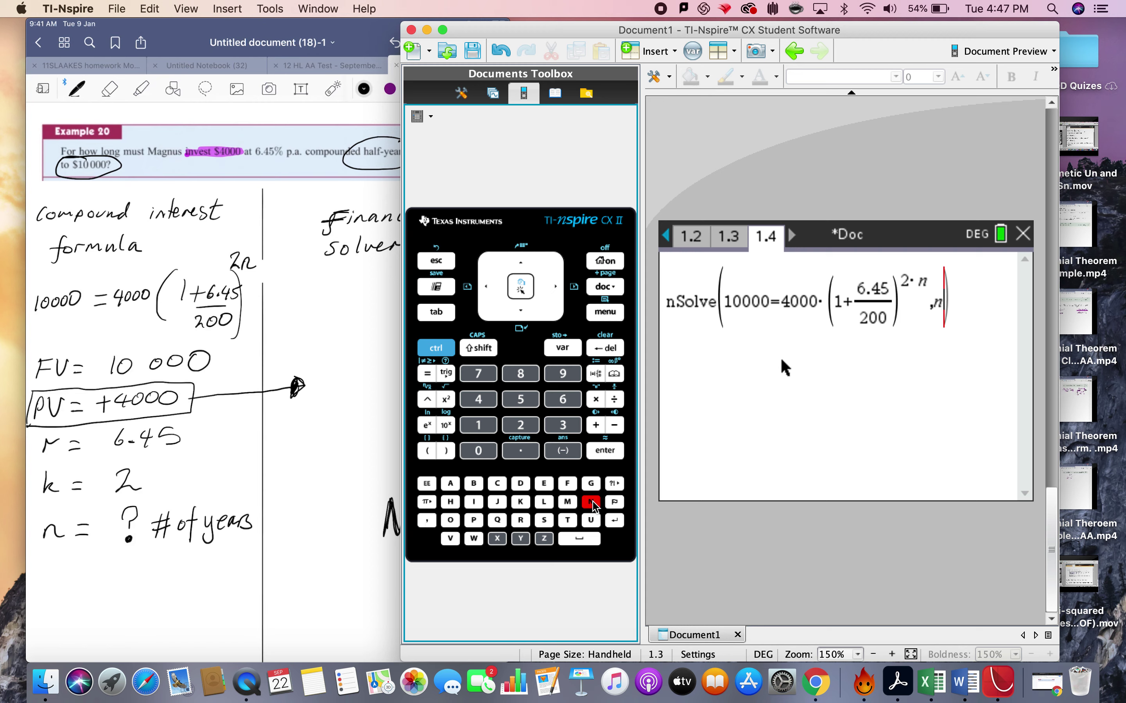
{"action": "key", "text": "Return"}
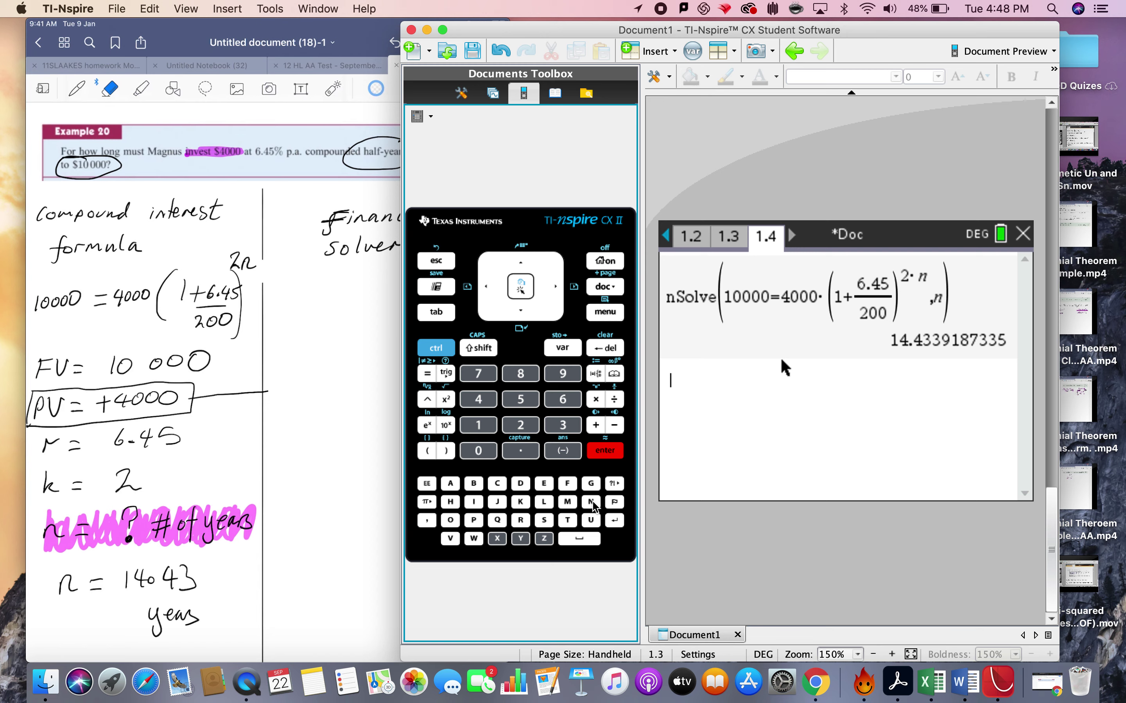
Step: Open the Finance Solver from the Finance menu and clear the old N value
{"action": "left_click", "coordinate": [609, 290]}
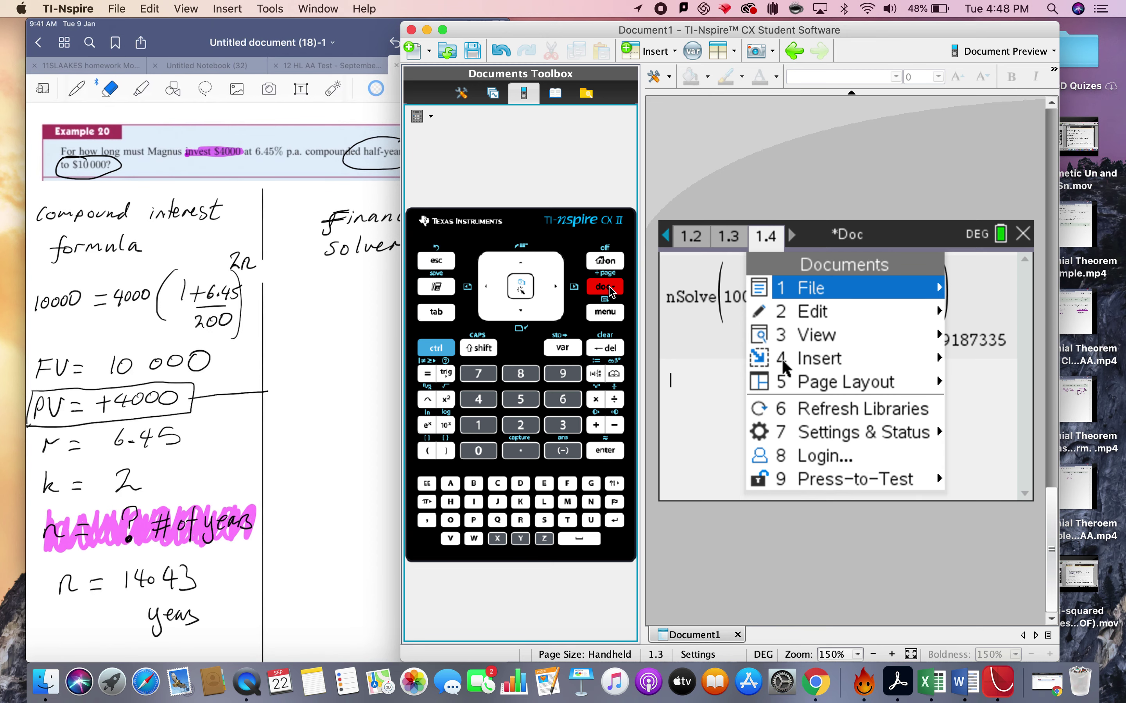
{"action": "left_click", "coordinate": [443, 261]}
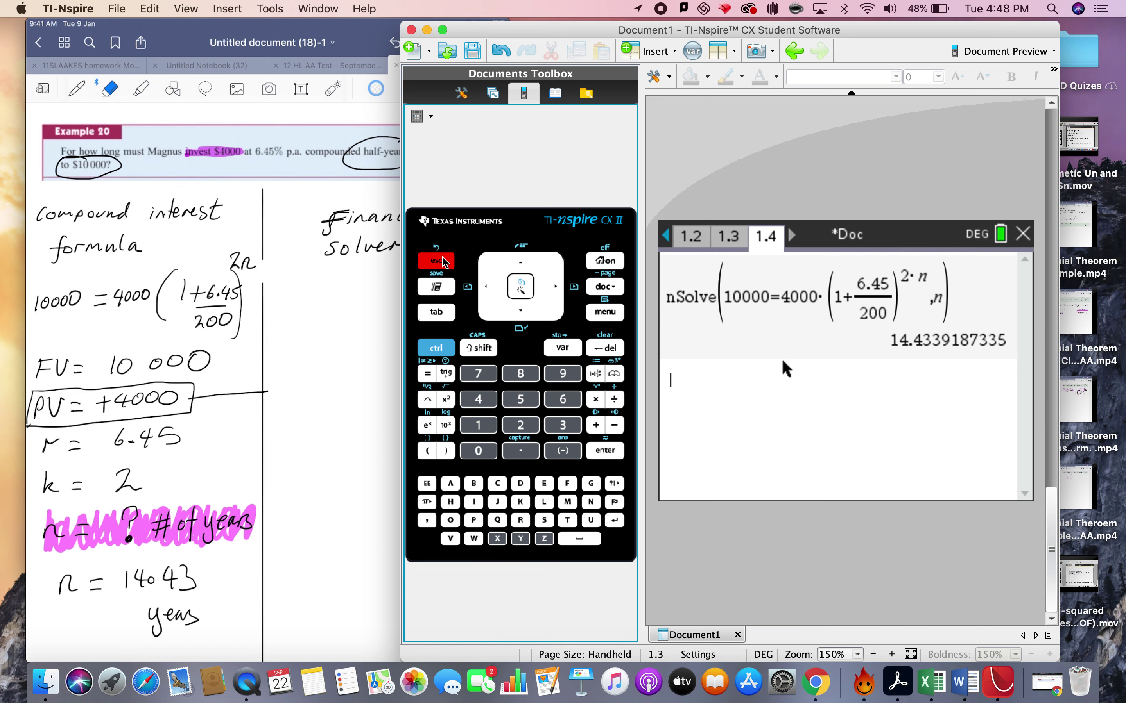
{"action": "left_click", "coordinate": [606, 315]}
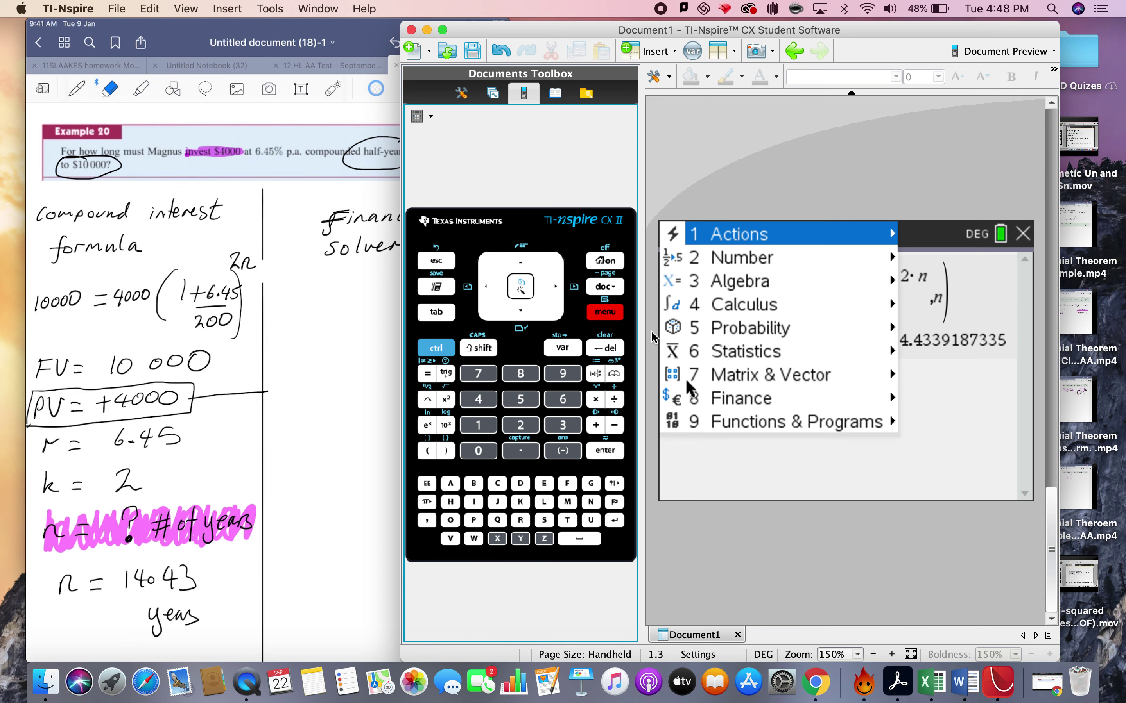
{"action": "mouse_move", "coordinate": [770, 403]}
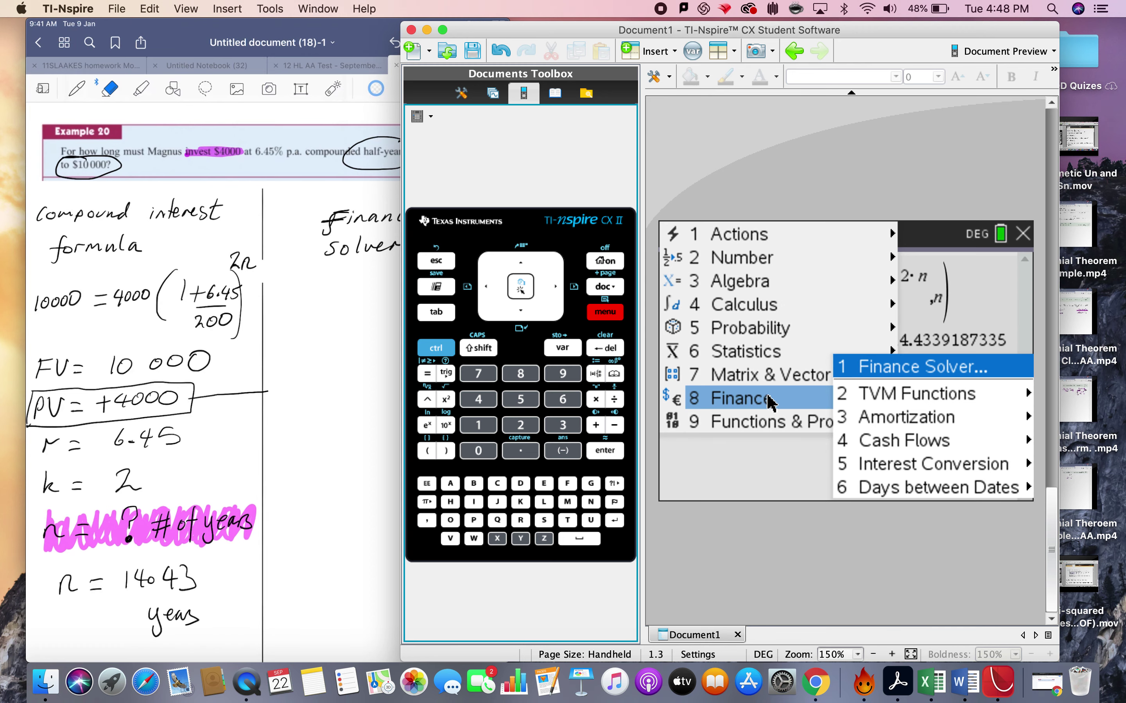
{"action": "left_click", "coordinate": [915, 370]}
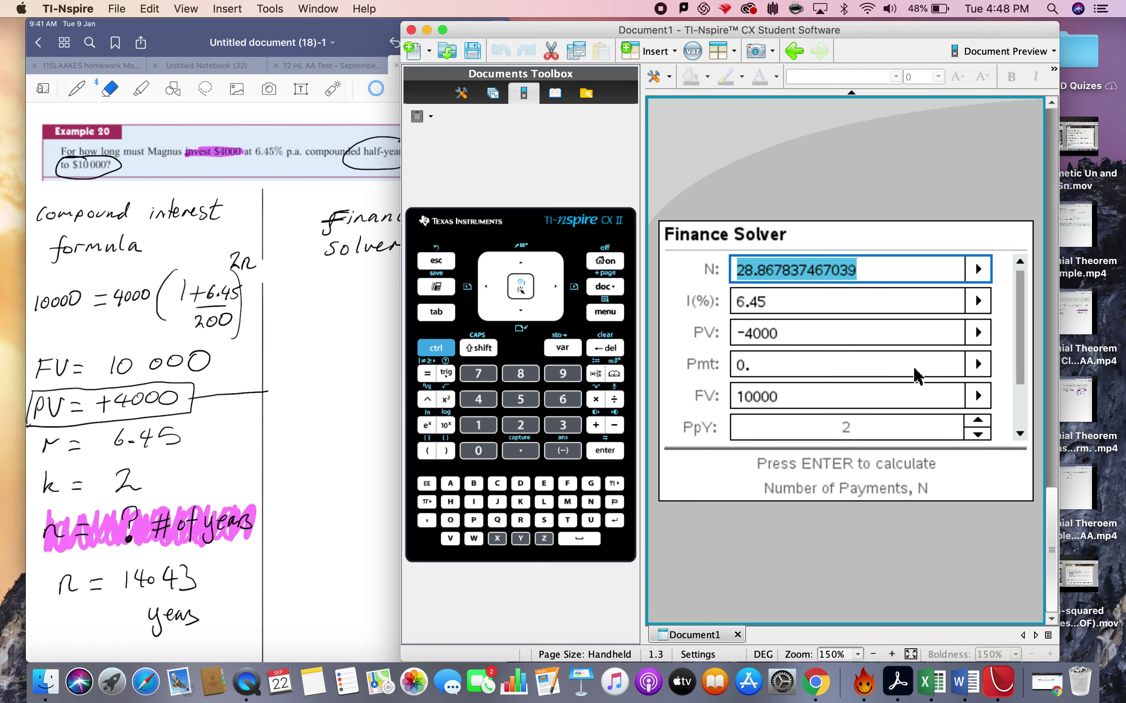
{"action": "key", "text": "BackSpace"}
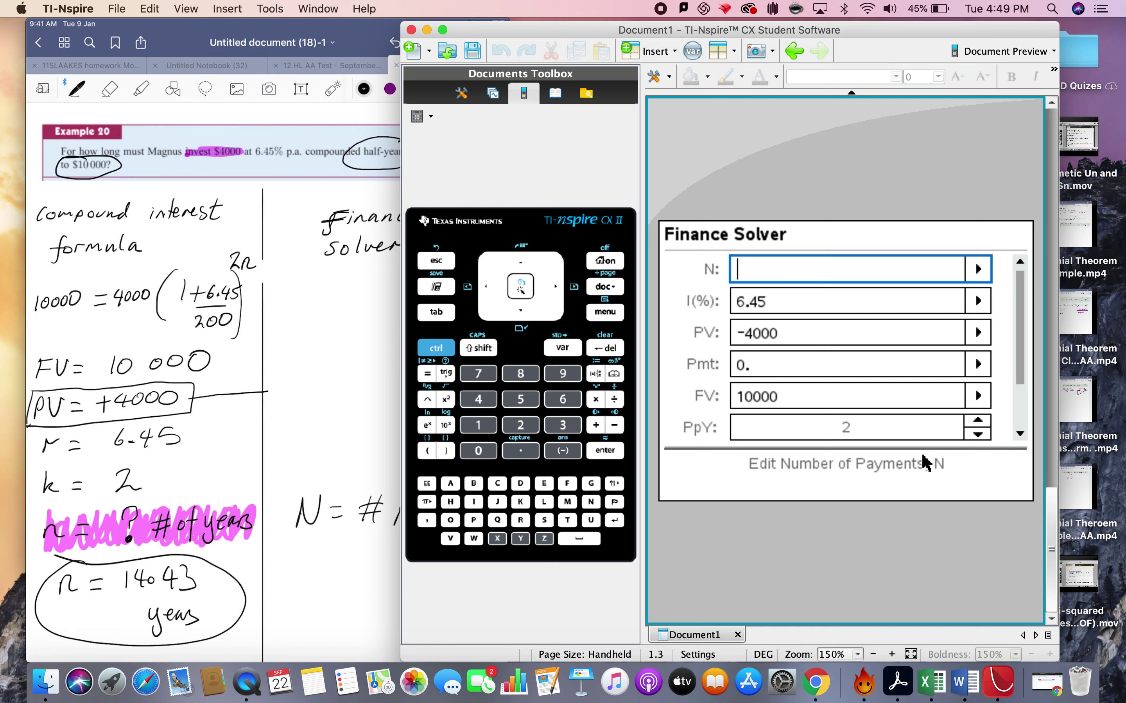
Step: Confirm I(%) is 6.45 and PV is -4000, then shift the window right
{"action": "left_click", "coordinate": [777, 307]}
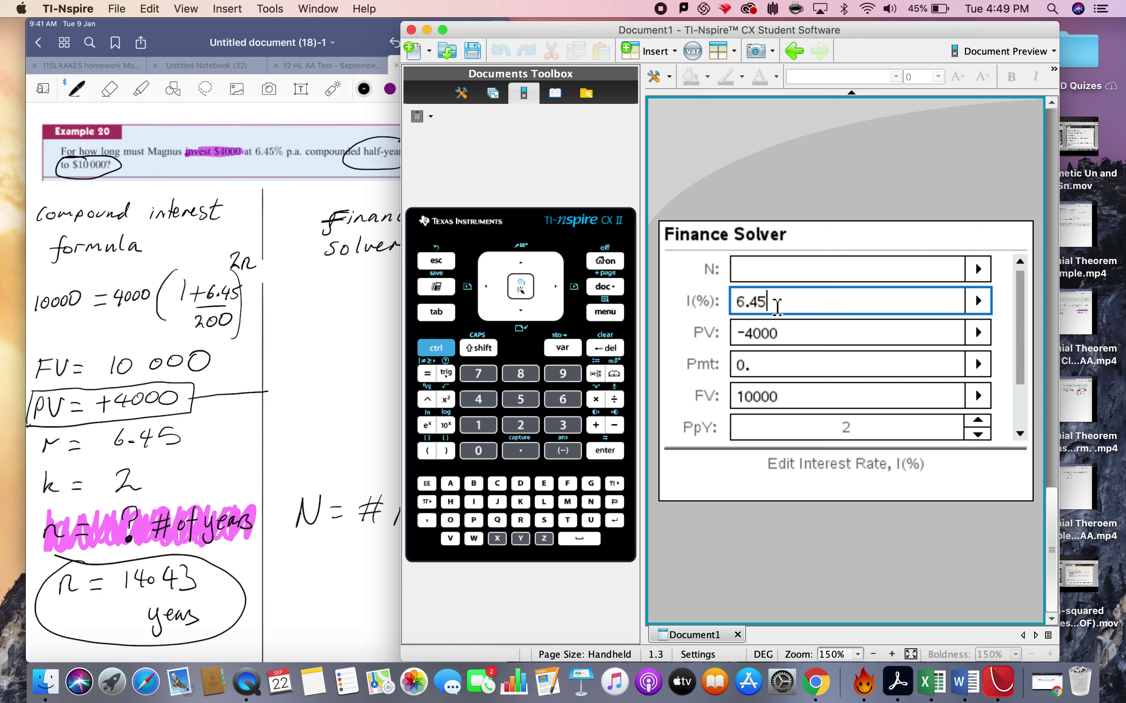
{"action": "left_click", "coordinate": [785, 334]}
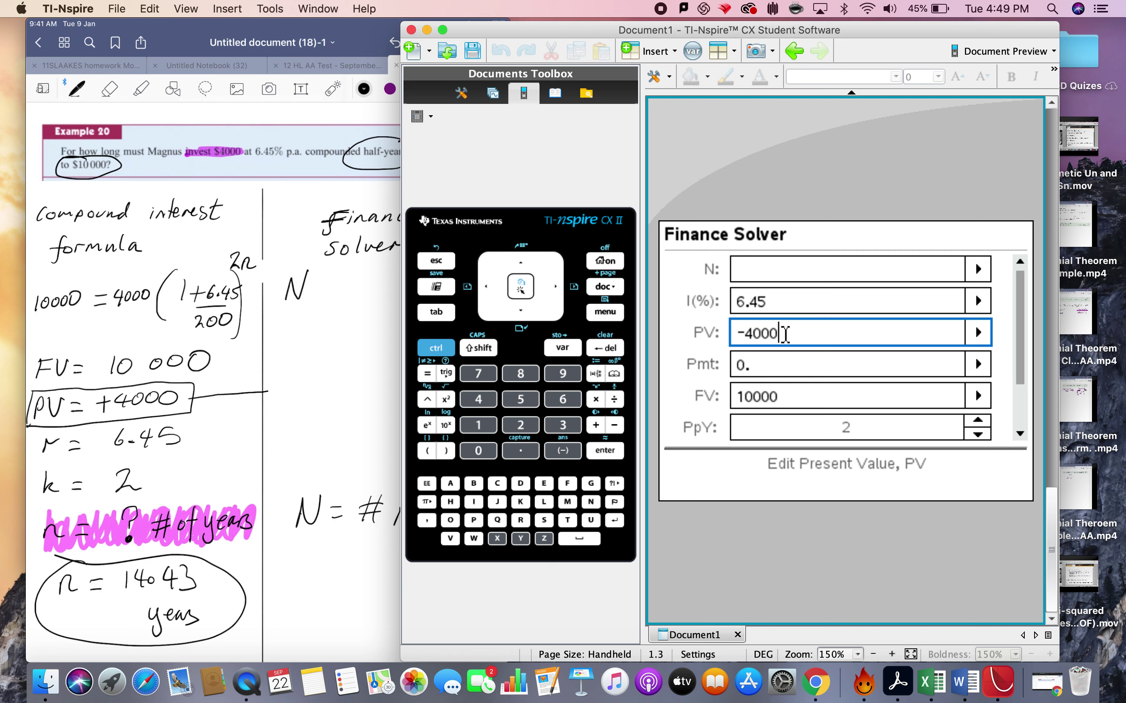
{"action": "left_click_drag", "start_coordinate": [571, 29], "coordinate": [687, 12]}
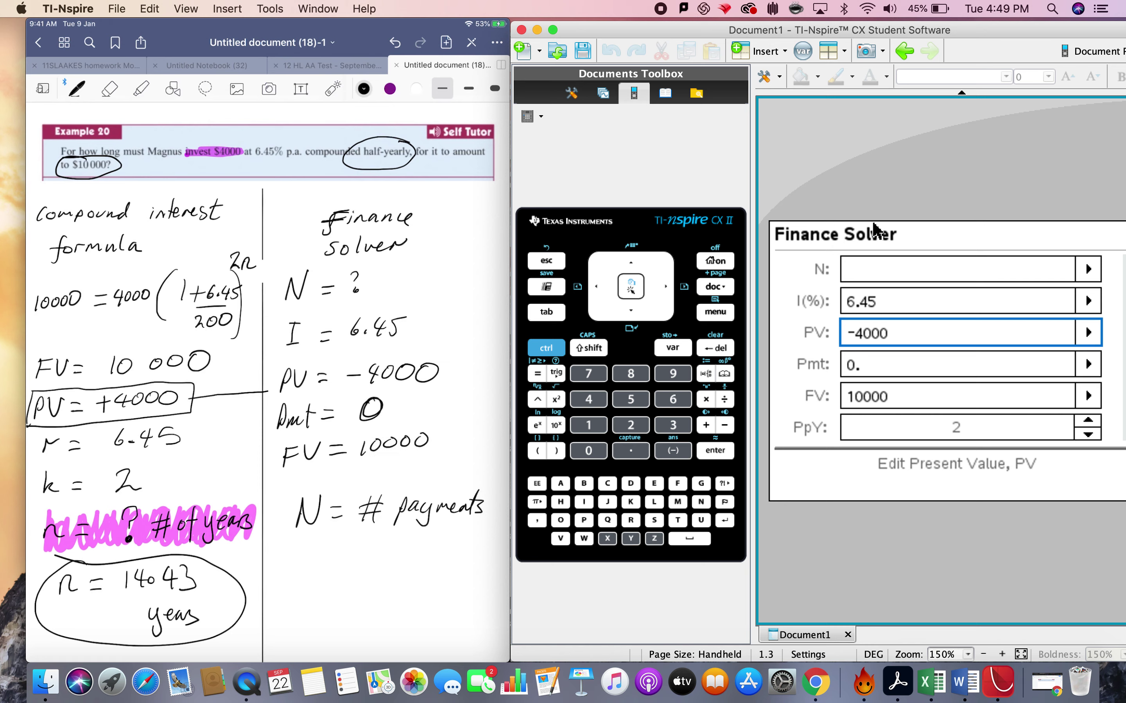
{"action": "left_click_drag", "start_coordinate": [1046, 31], "coordinate": [984, 33]}
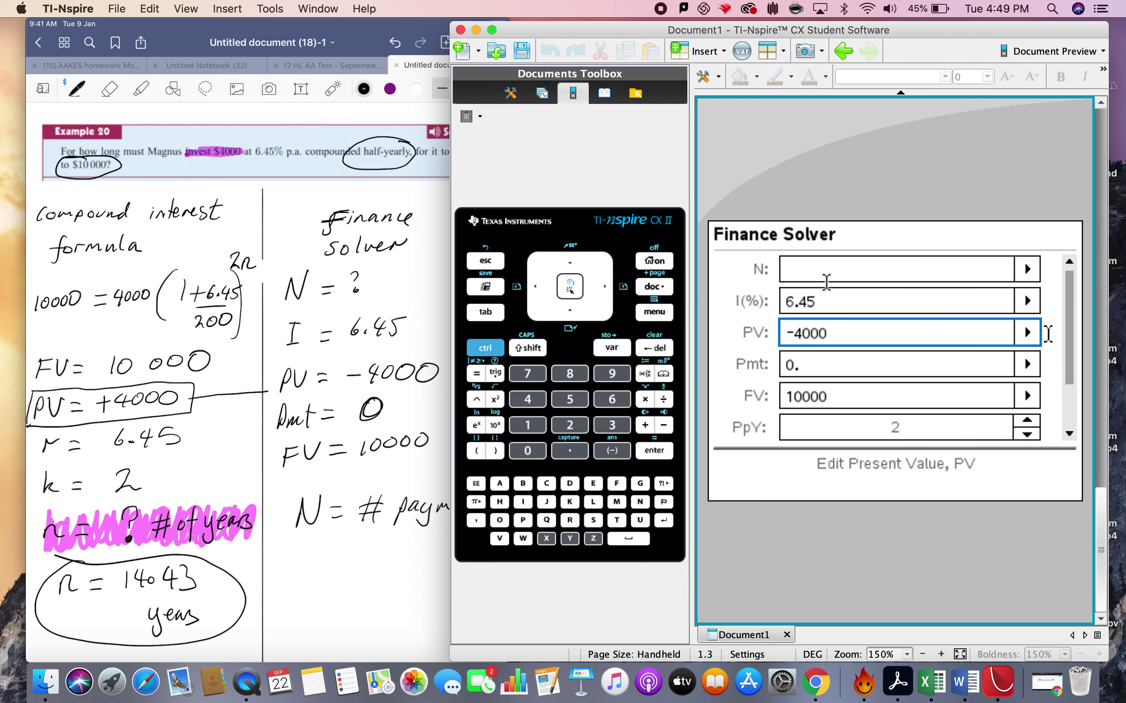
{"action": "scroll", "coordinate": [1072, 369], "scroll_direction": "down", "scroll_amount": 1}
{"action": "scroll", "coordinate": [1072, 381], "scroll_direction": "down", "scroll_amount": 1}
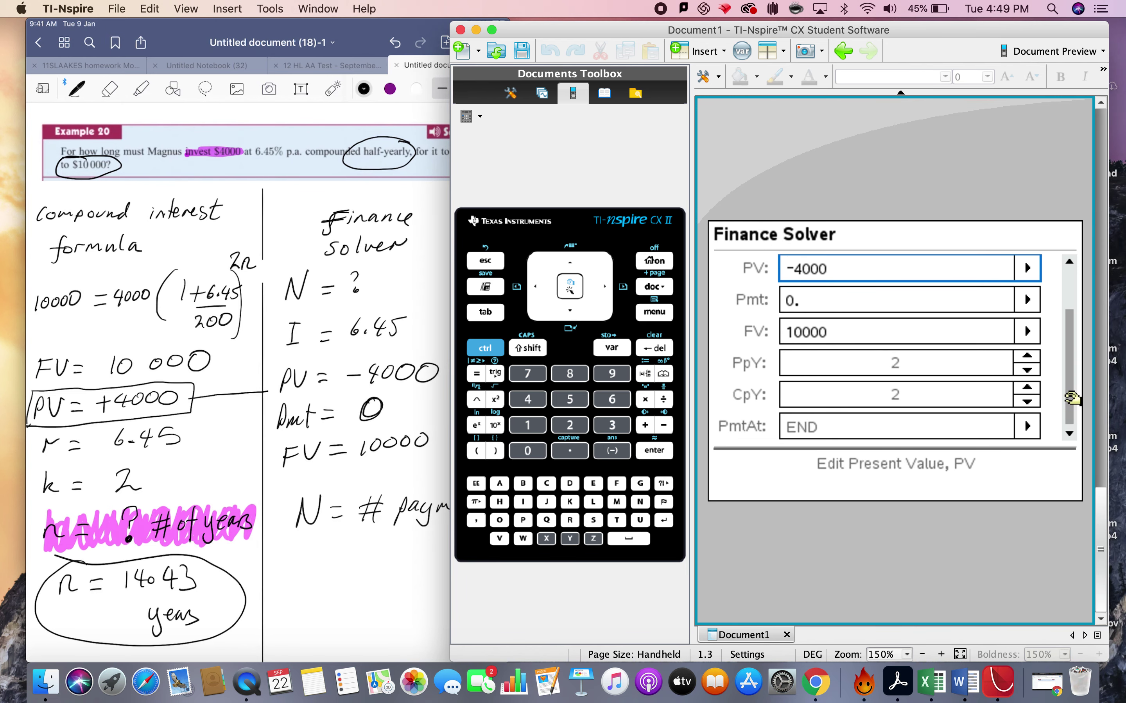
{"action": "left_click", "coordinate": [904, 365]}
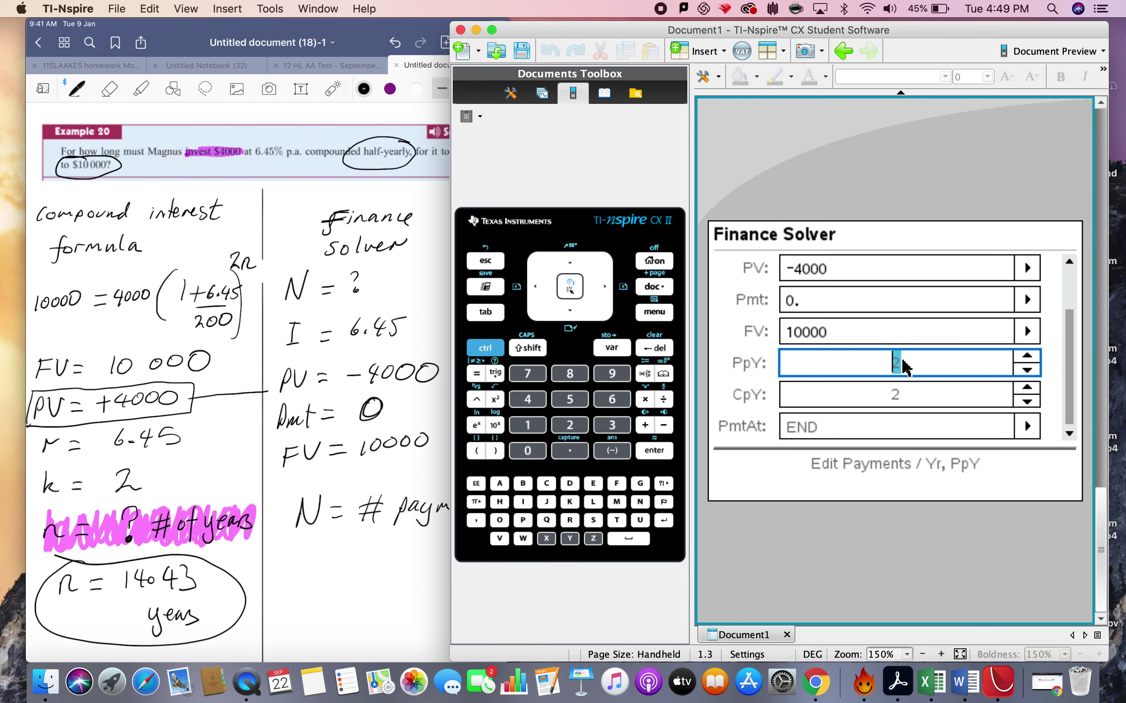
{"action": "left_click", "coordinate": [905, 391]}
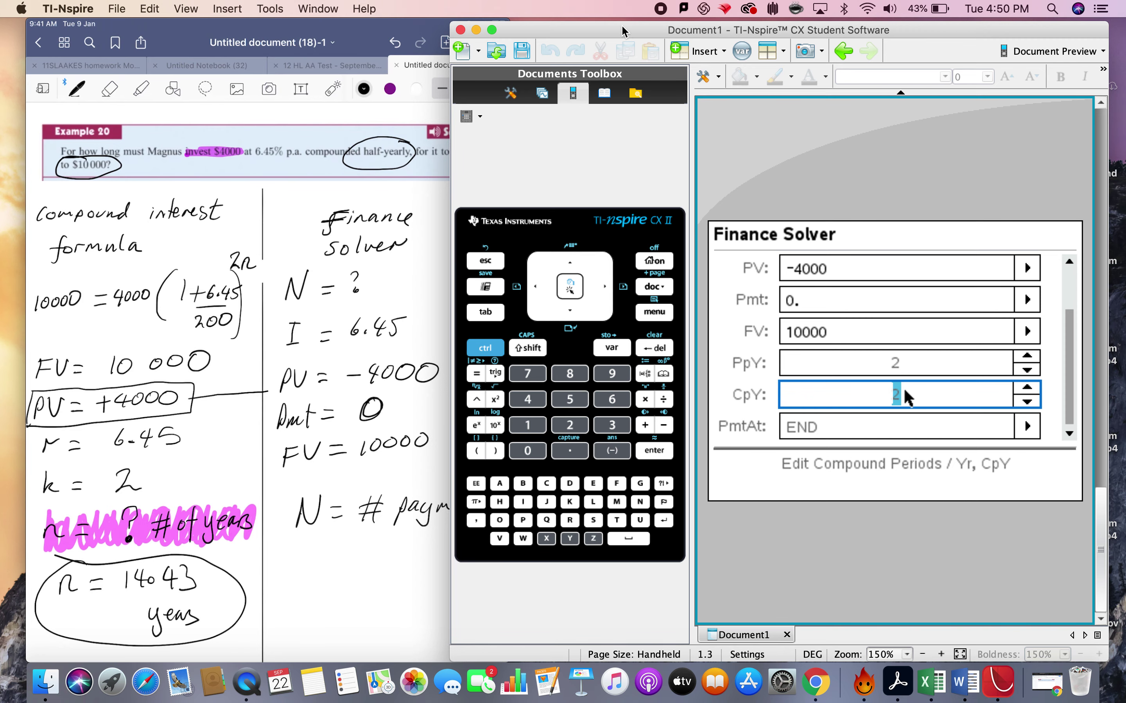
{"action": "left_click_drag", "start_coordinate": [623, 31], "coordinate": [677, 11]}
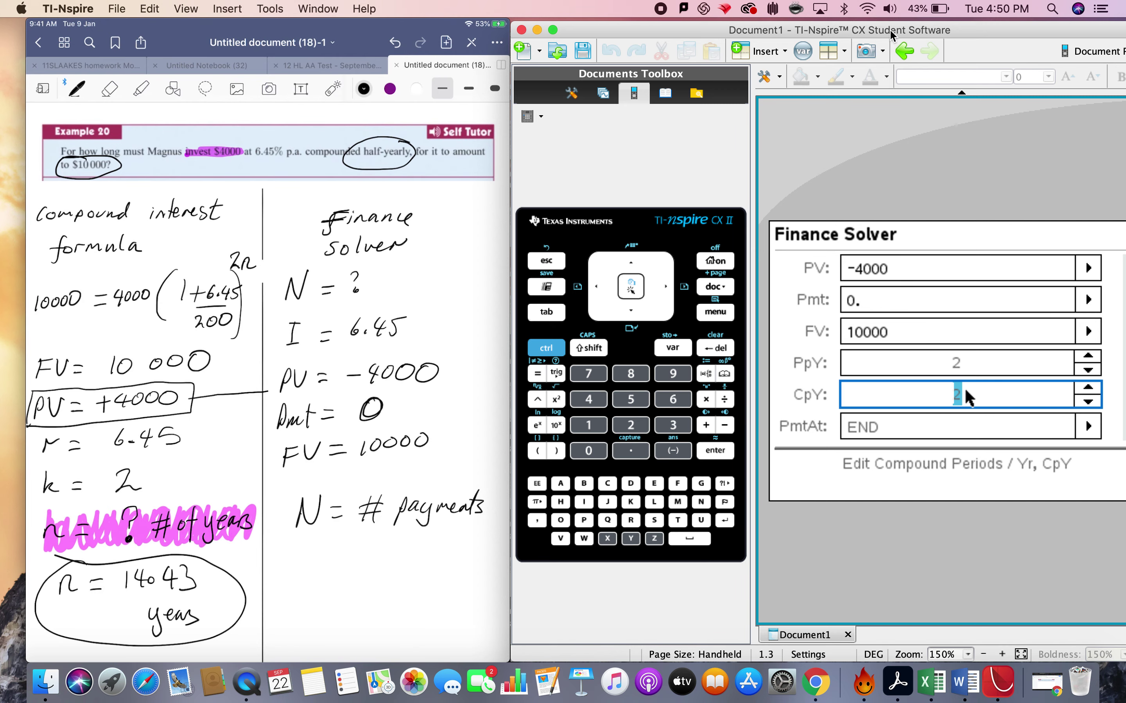
{"action": "left_click_drag", "start_coordinate": [886, 29], "coordinate": [757, 29]}
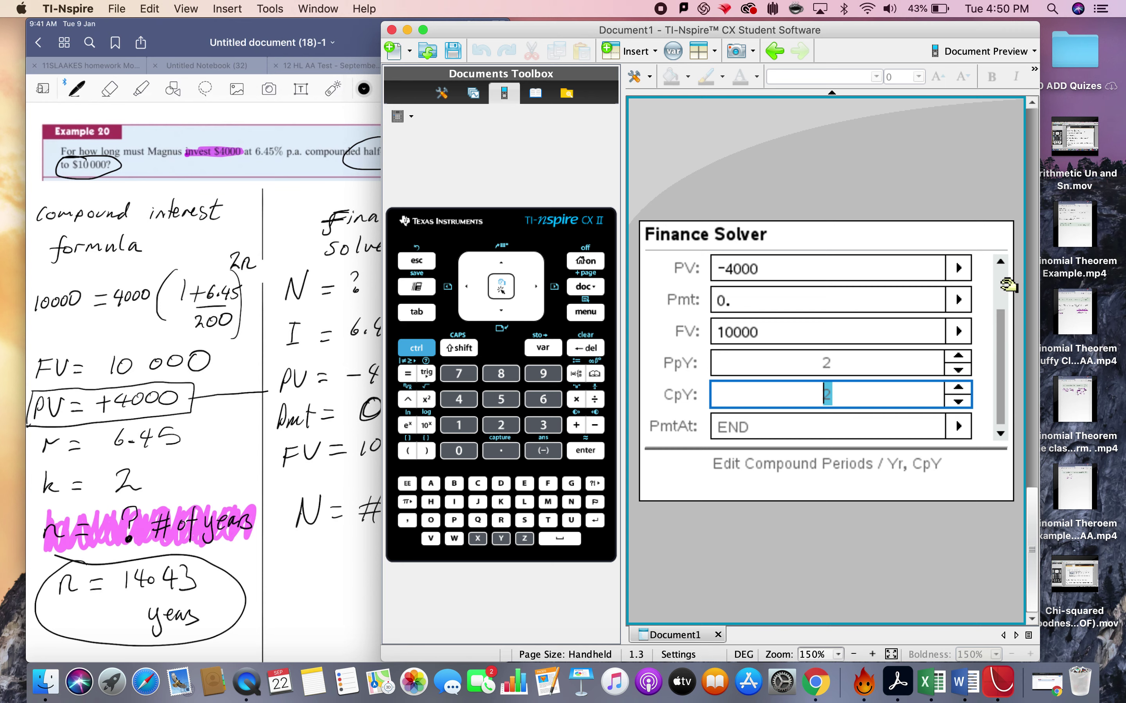
{"action": "scroll", "coordinate": [1012, 269], "scroll_direction": "up", "scroll_amount": 2}
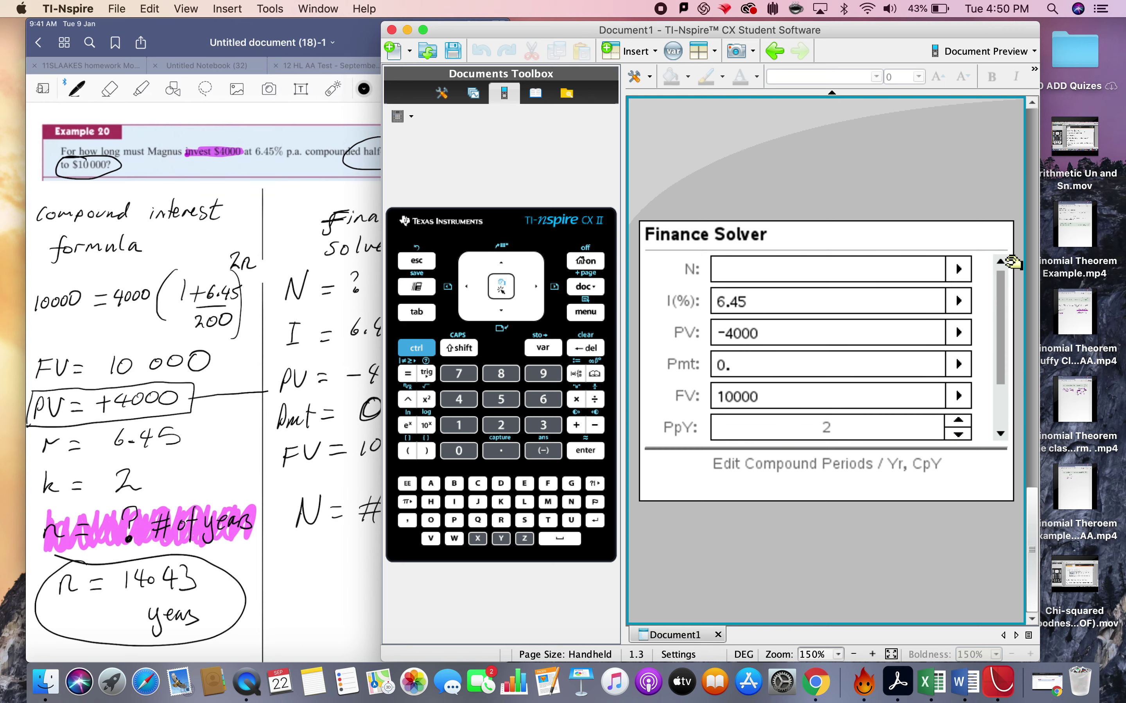
{"action": "left_click", "coordinate": [746, 271]}
Step: Compute N = 28.867837467039 payments, then move the window to reveal the notes
{"action": "key", "text": "Return"}
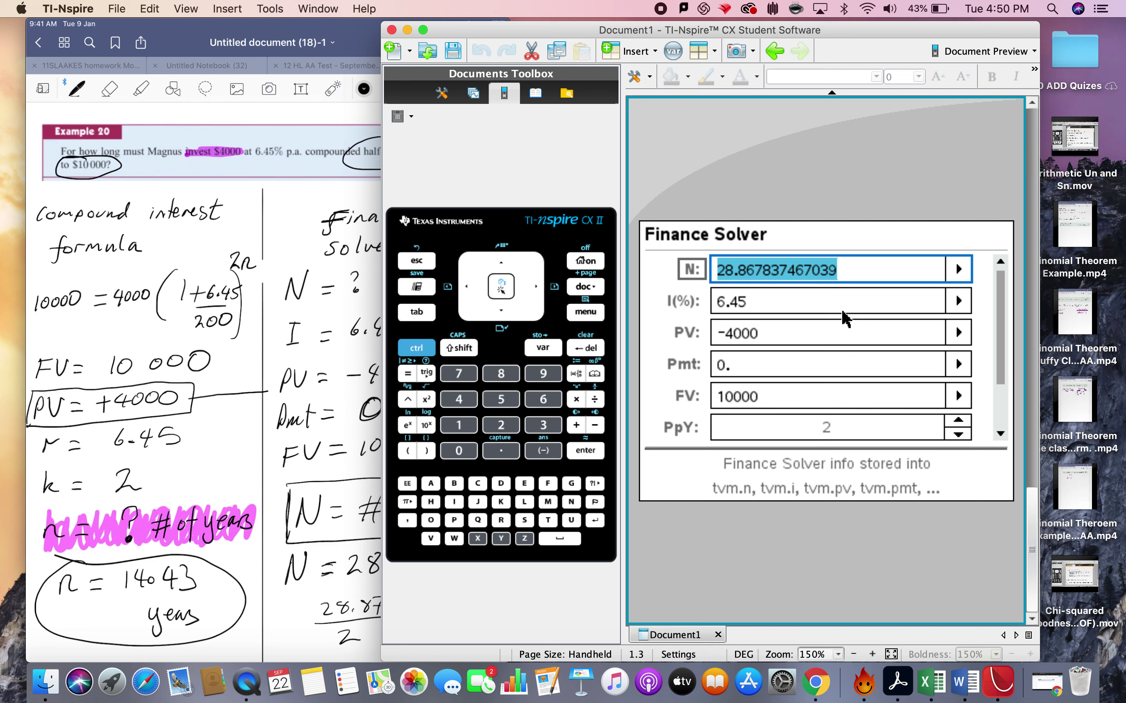
{"action": "left_click_drag", "start_coordinate": [541, 31], "coordinate": [671, 14]}
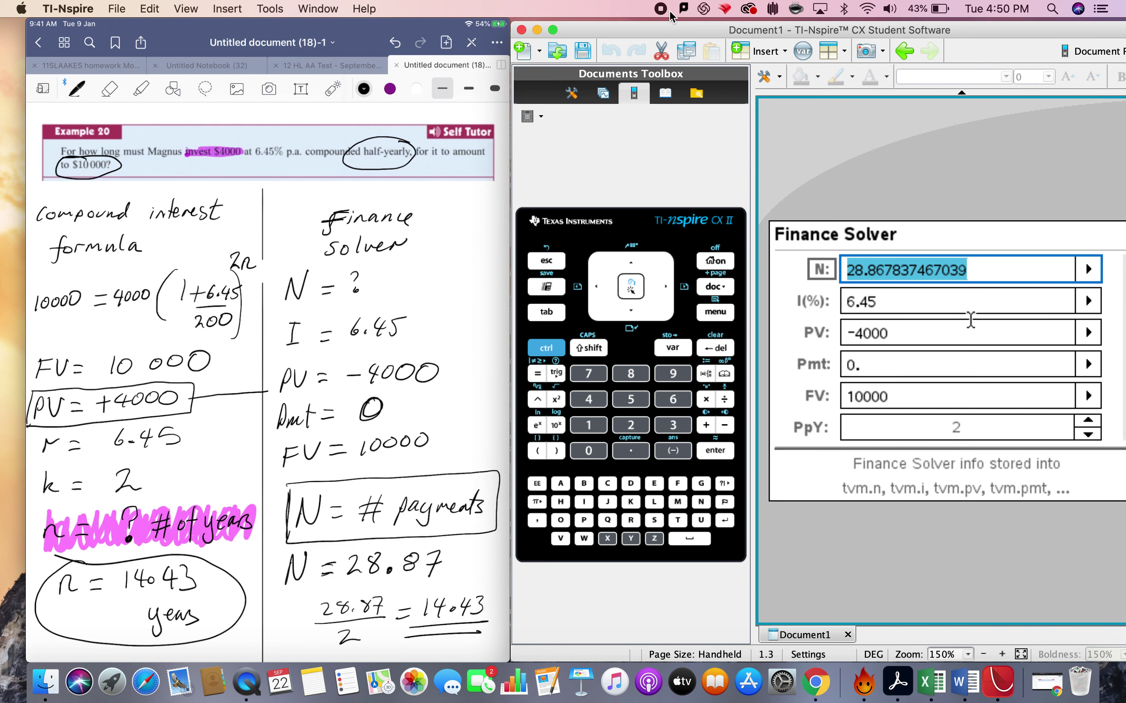
{"action": "left_click", "coordinate": [333, 88]}
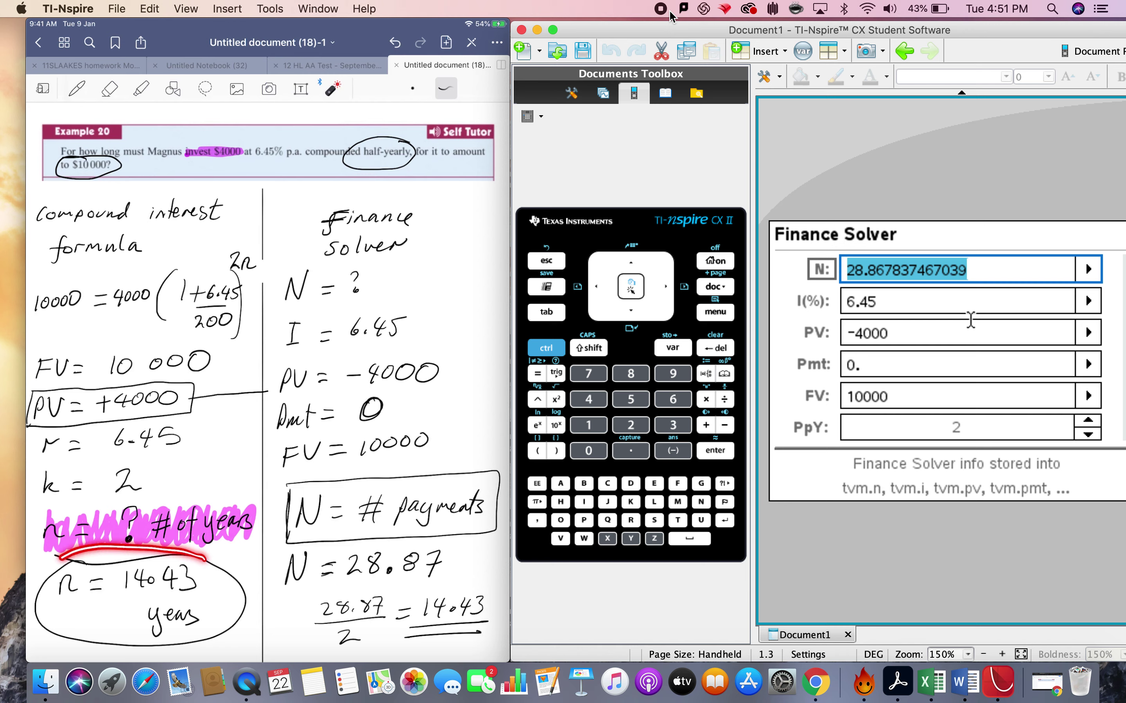